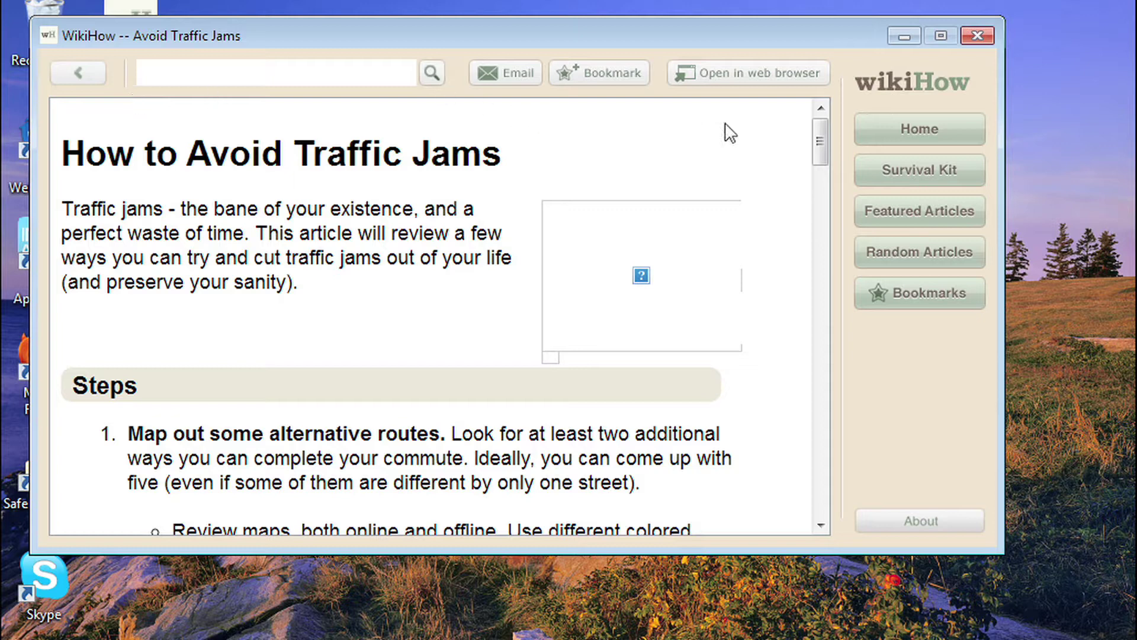
drag(818, 138, 820, 259)
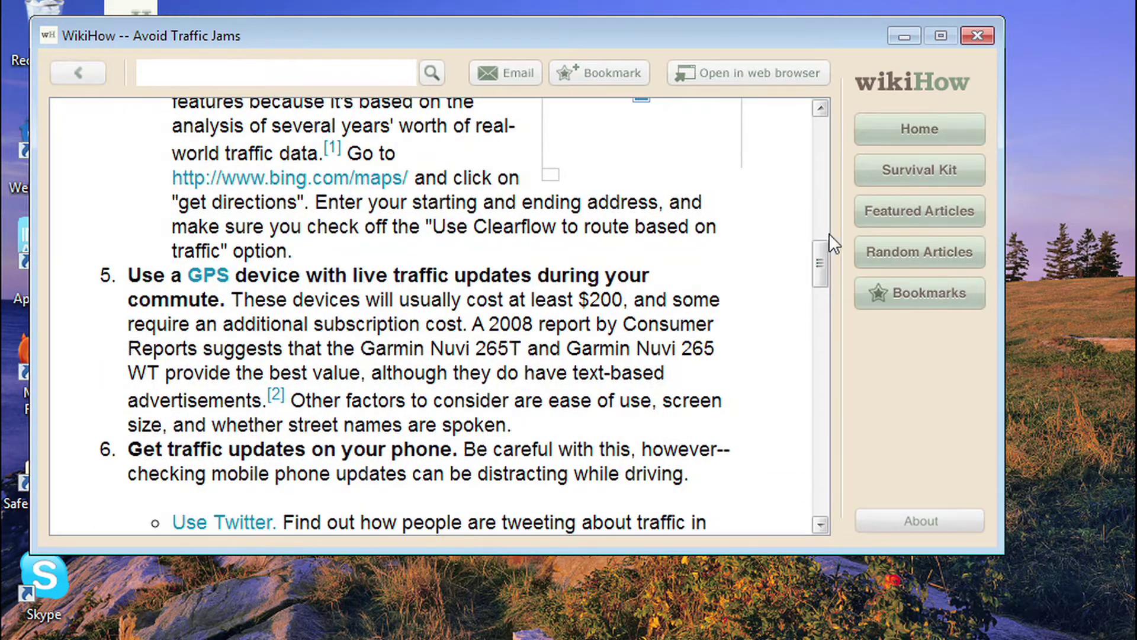
- Open the Survival Kit list and select 'How to Build an Igloo'
click(916, 164)
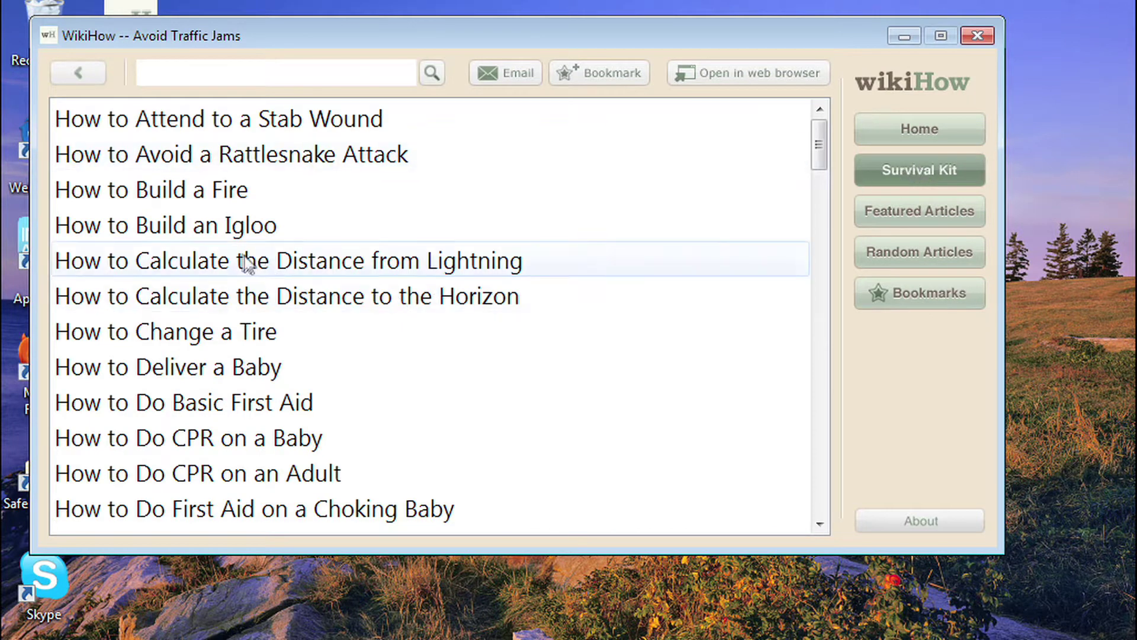
click(238, 227)
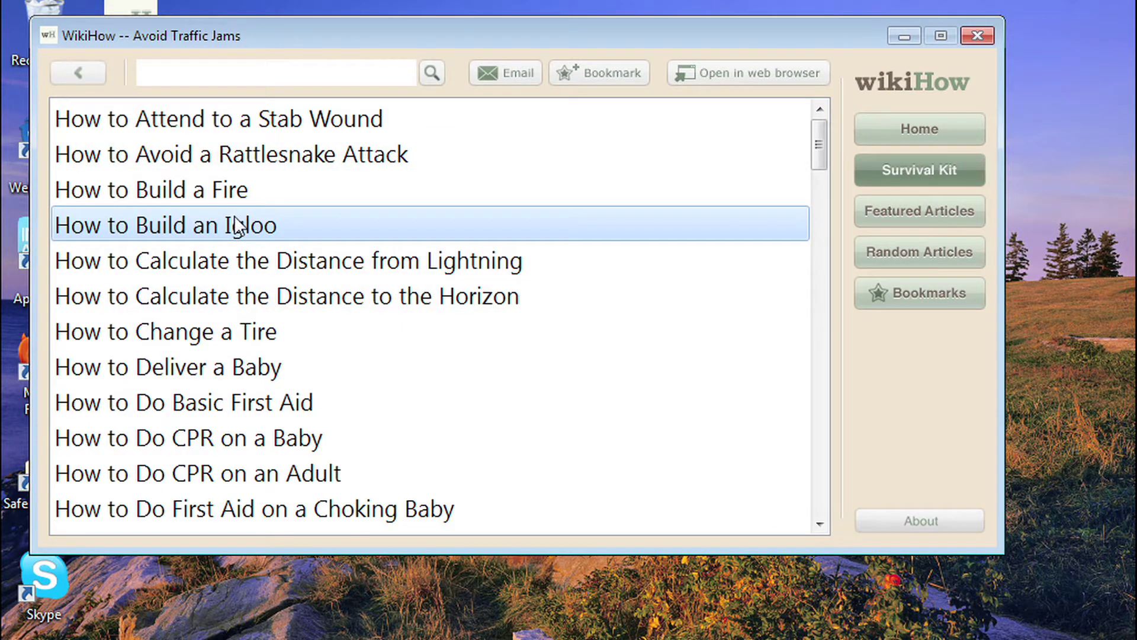
- Open the 'How to Build an Igloo' article from the Survival Kit list
double_click(311, 225)
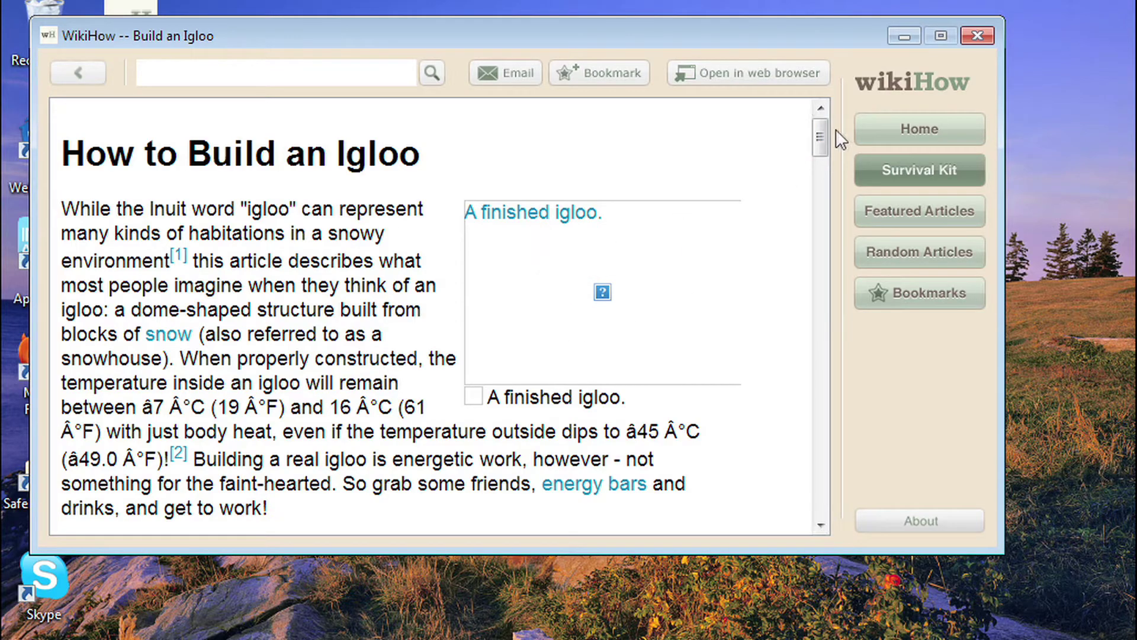
drag(825, 134, 808, 366)
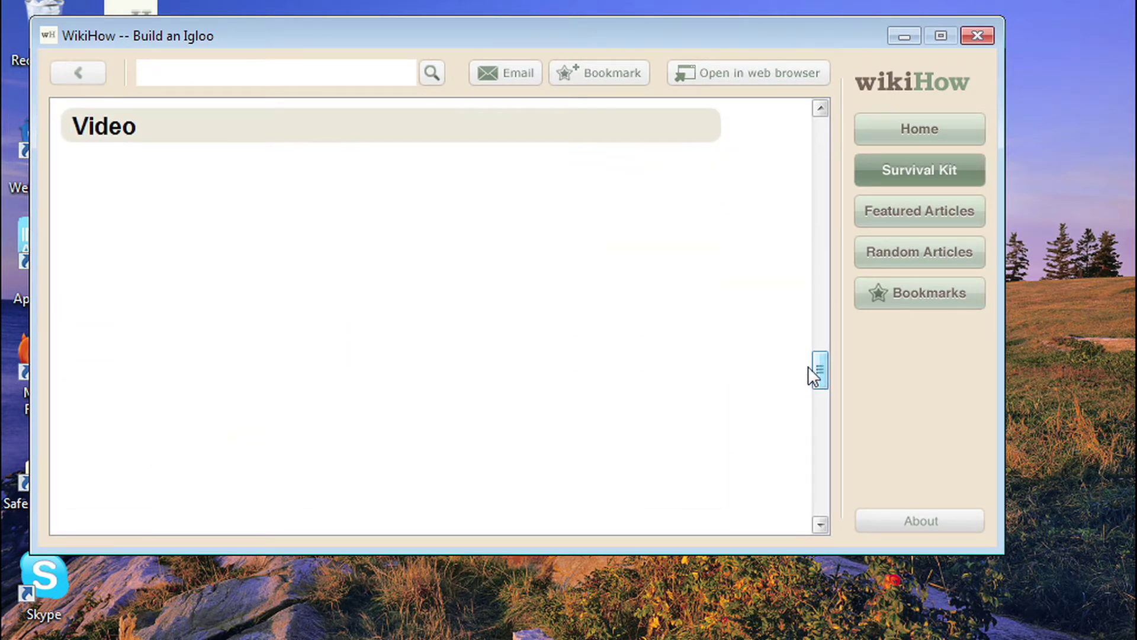